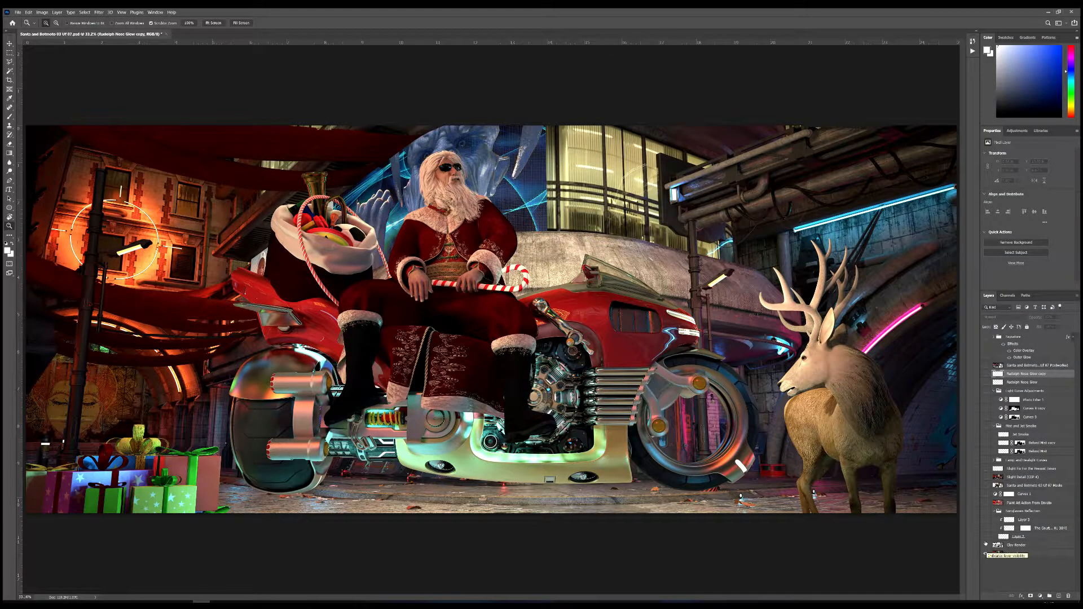
Step: Show the Clay Render layer to view the untextured scene, and hide it again
click(985, 545)
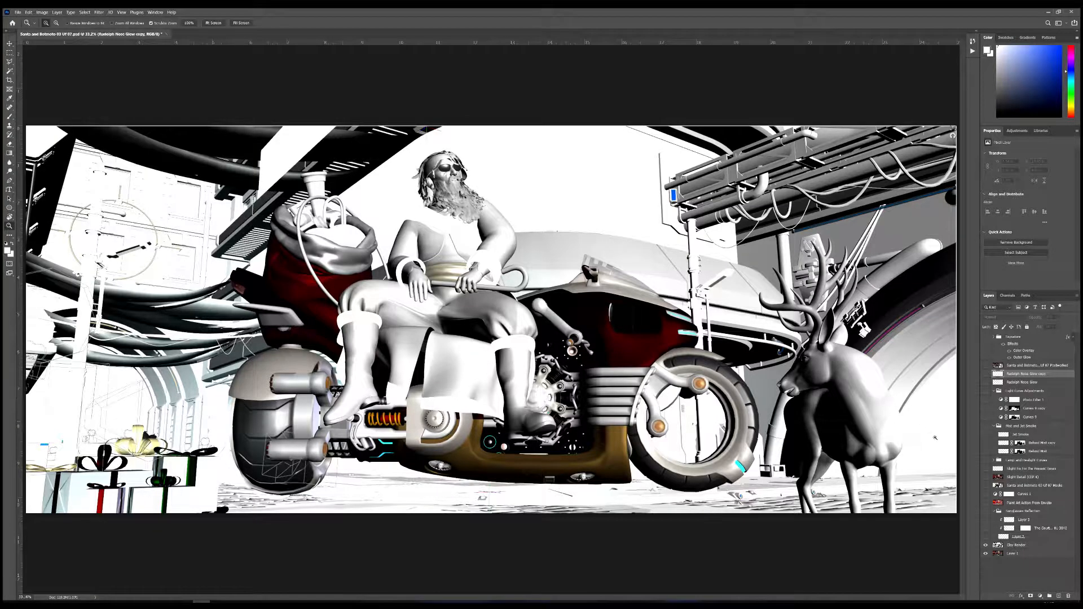
click(985, 545)
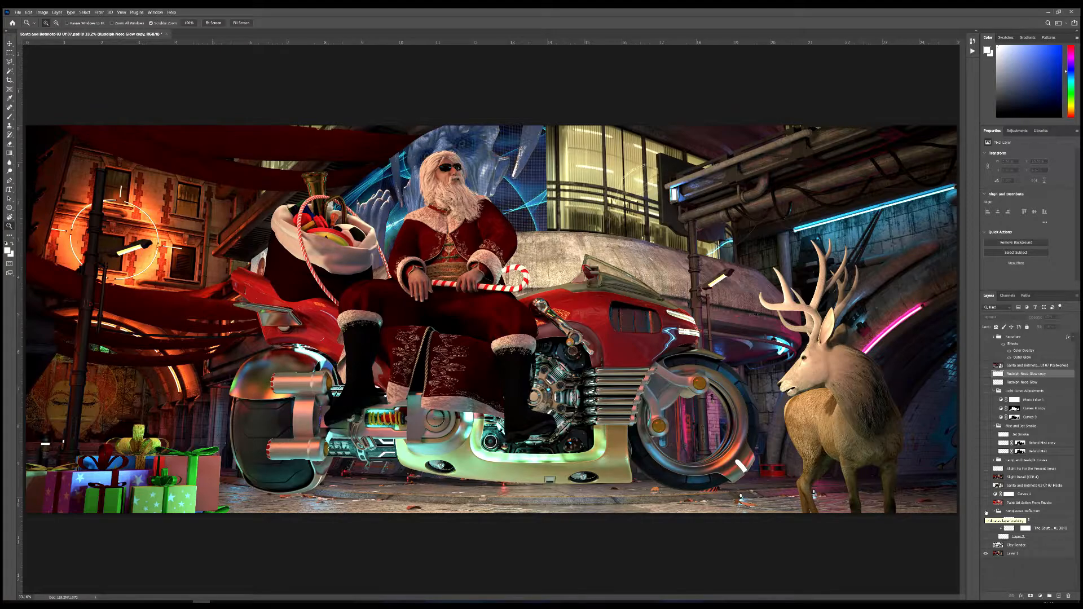
Step: Make the Sunglasses Reflection group and all its layers visible, and inspect the reflection on Santa's glasses up close
click(986, 512)
click(986, 519)
drag(986, 528, 986, 536)
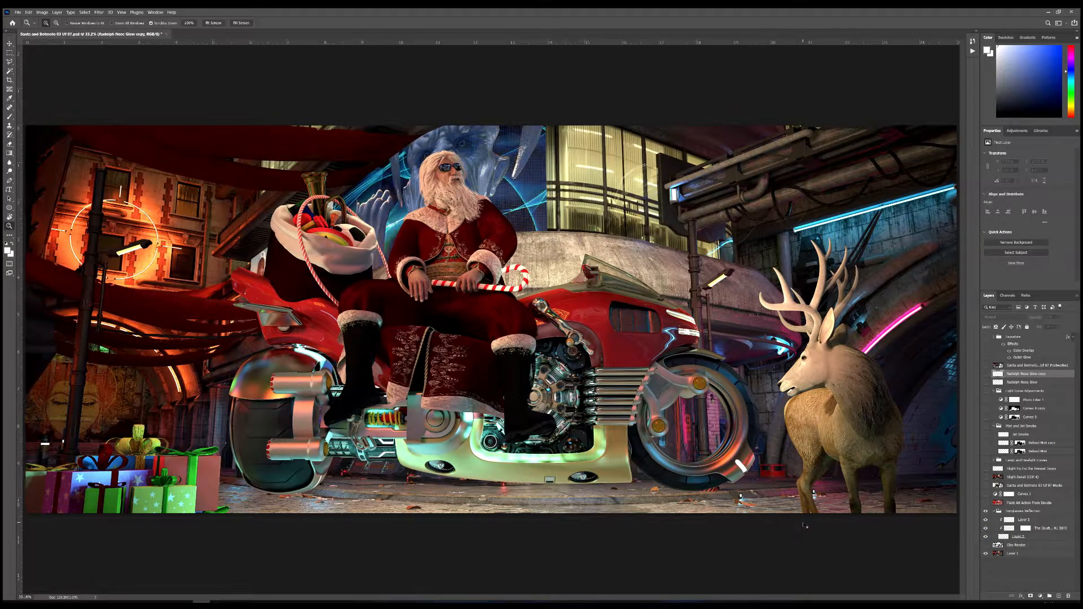
key(ctrl+plus)
key(ctrl+plus)
key(ctrl+plus)
key(ctrl+plus)
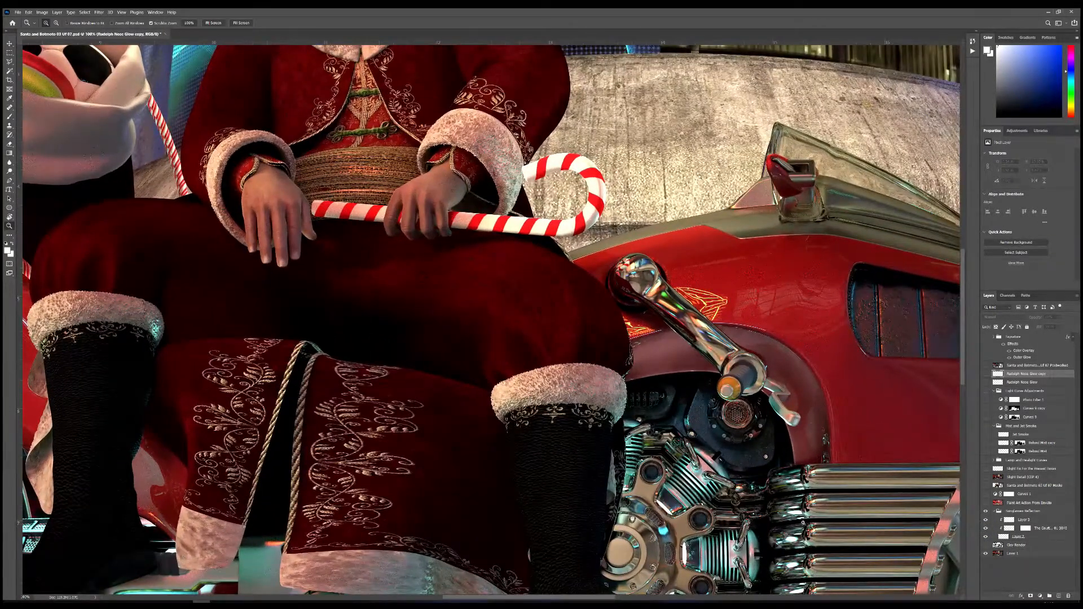
drag(394, 234, 497, 606)
drag(499, 300, 499, 309)
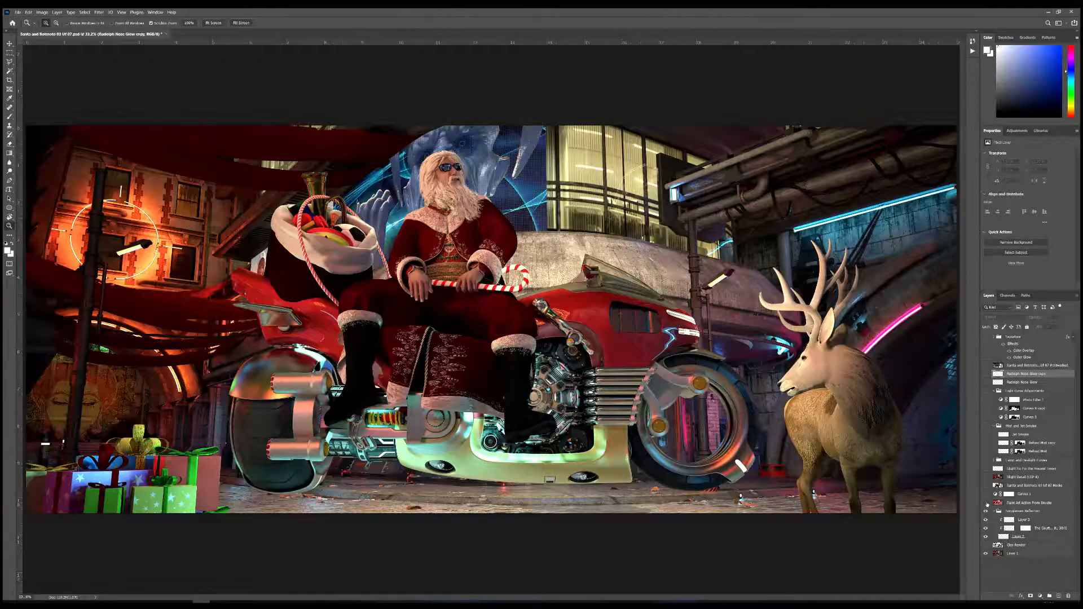
Step: Show the Paint Art Action layer, try it at 100% opacity, and bring the opacity back down to a subtle blend
click(986, 502)
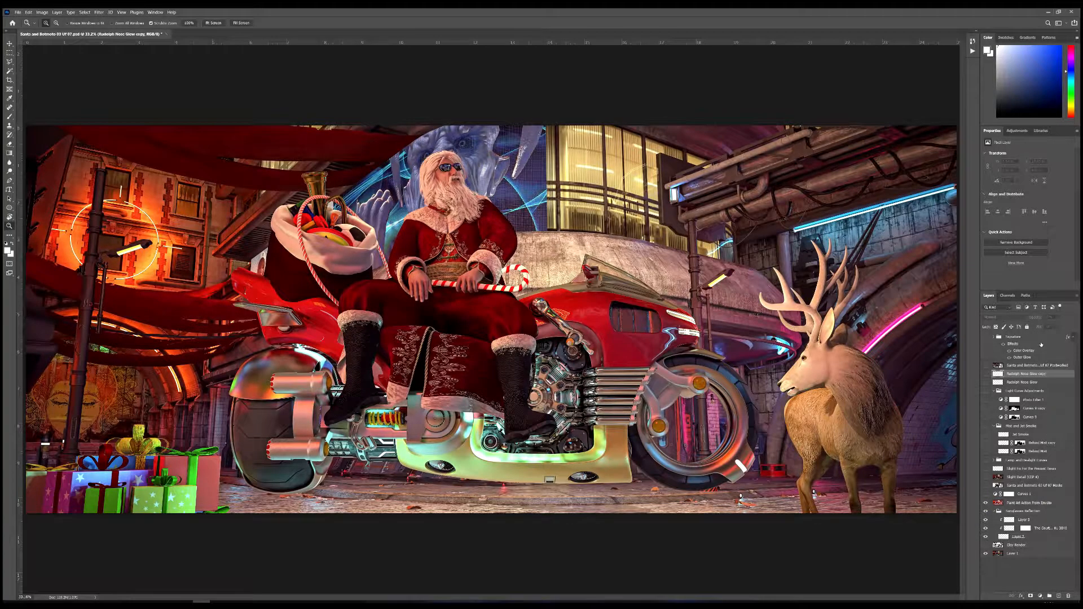
click(1008, 503)
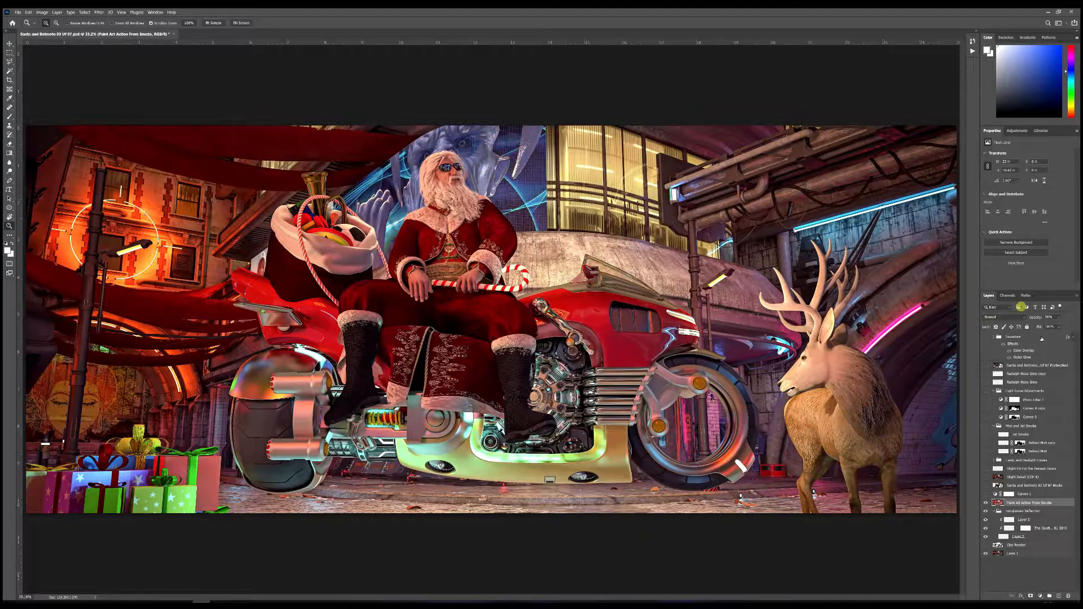
click(1058, 317)
drag(1054, 326, 1074, 327)
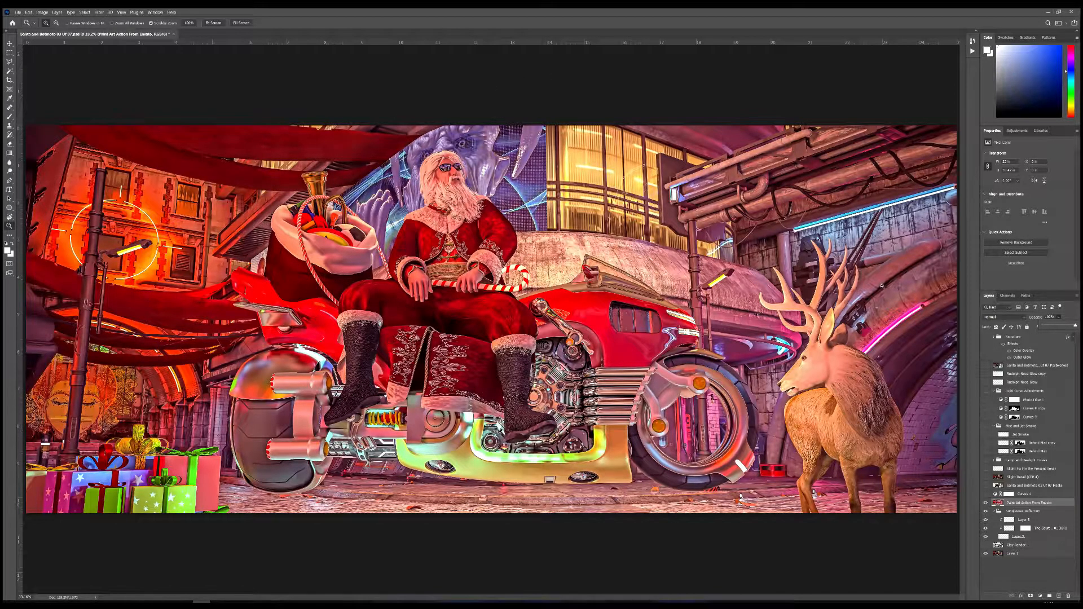
drag(1074, 327, 1053, 331)
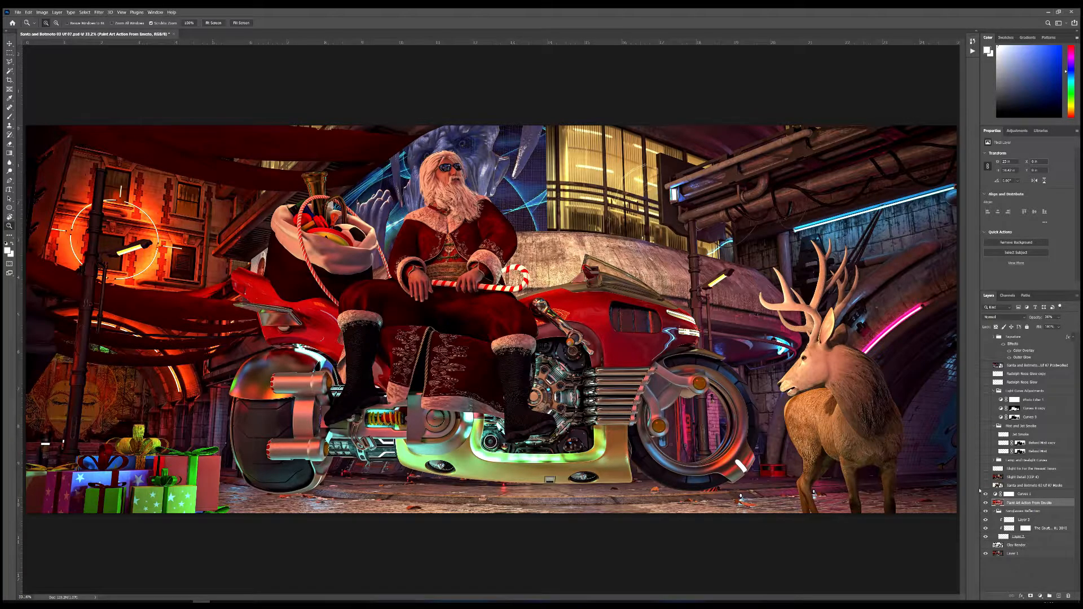
Step: Make the Curves 1 adjustment layer visible and display its curve
click(1008, 495)
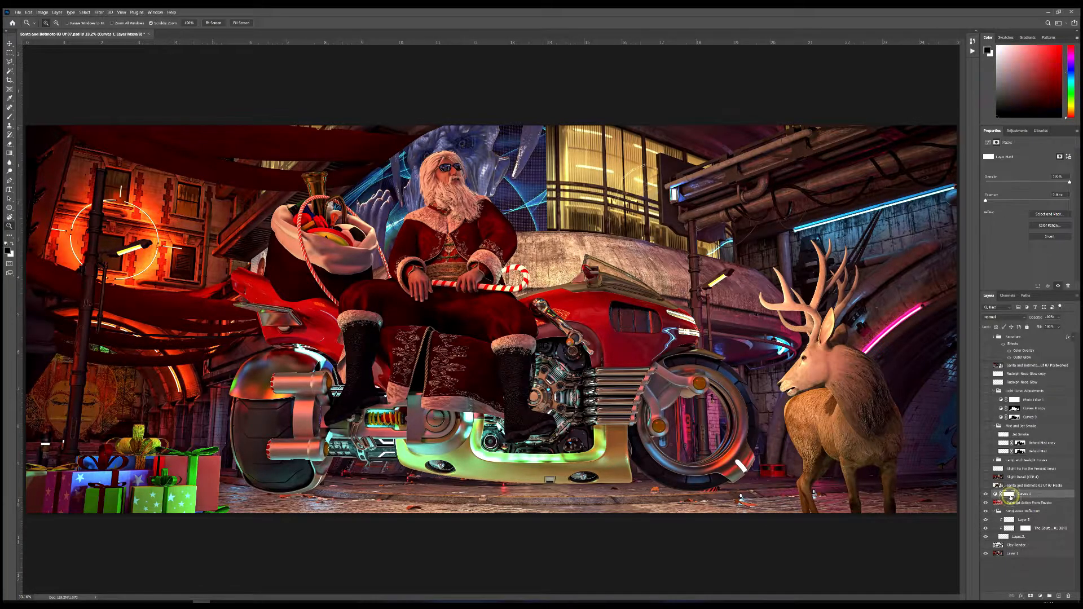
click(996, 495)
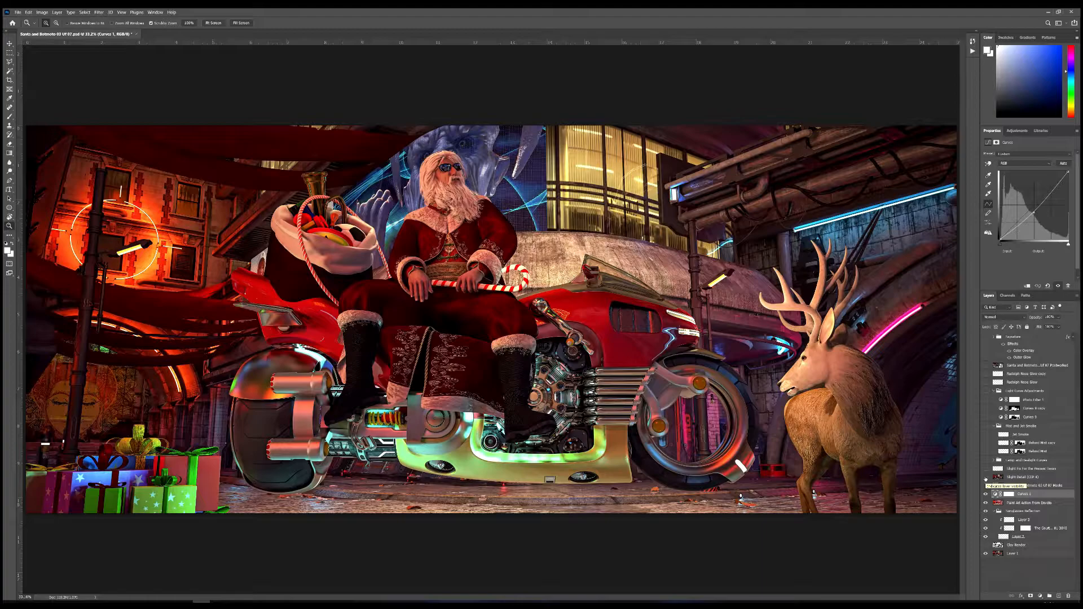
Step: Make the Slight Detail layer, the slight fix layer for the presents and the Lamp and Headlight Curves group visible
click(985, 477)
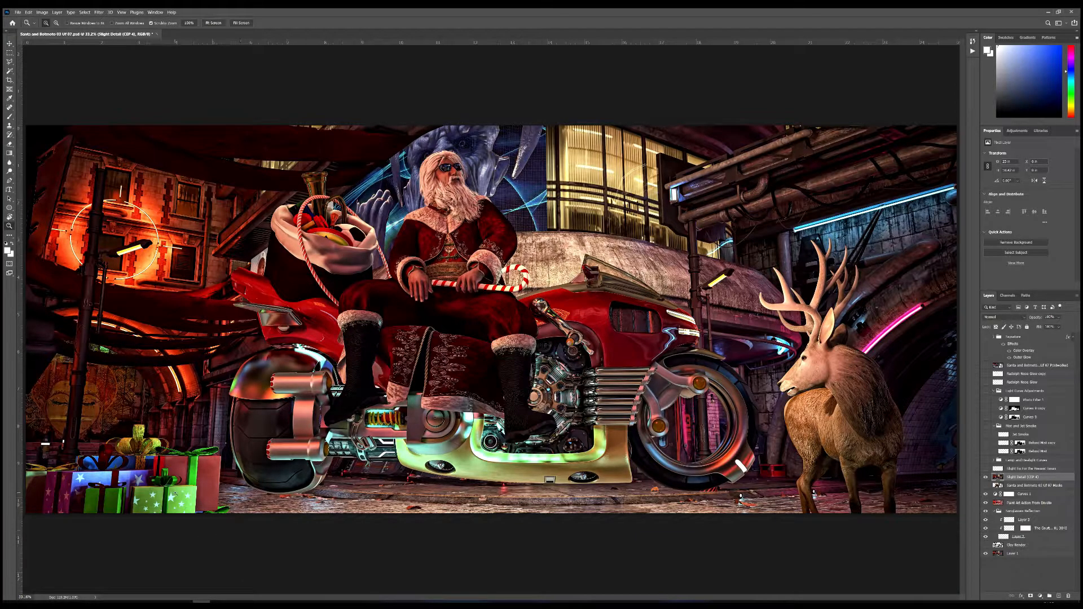
click(985, 468)
click(985, 460)
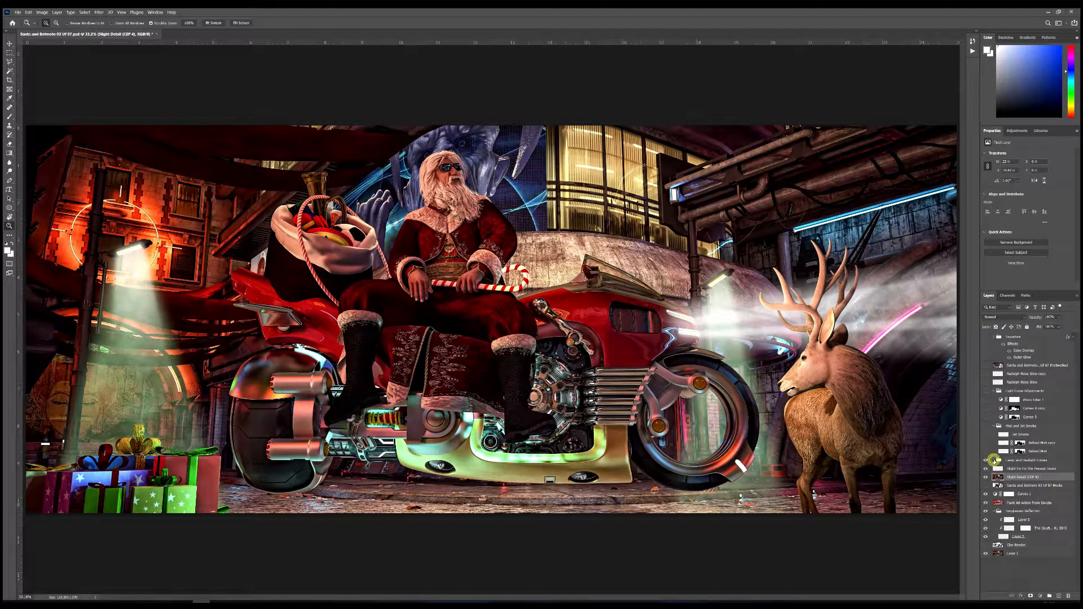
Step: Expand the Lamp and Headlight Curves group, preview the Curves 2 mask as a selection, hide the other curves layers and deselect
click(994, 460)
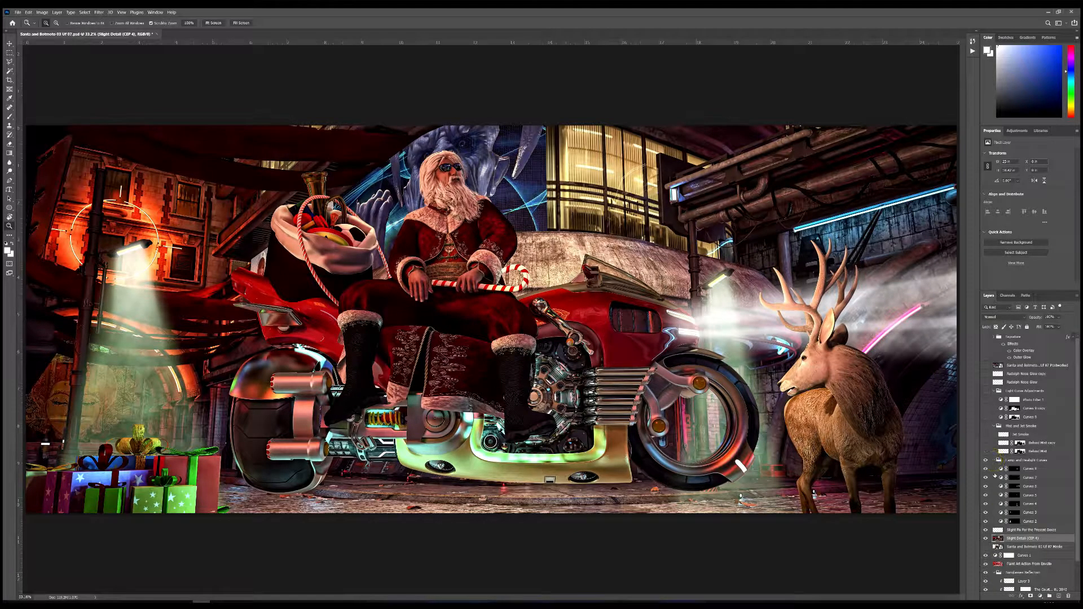
click(1014, 520)
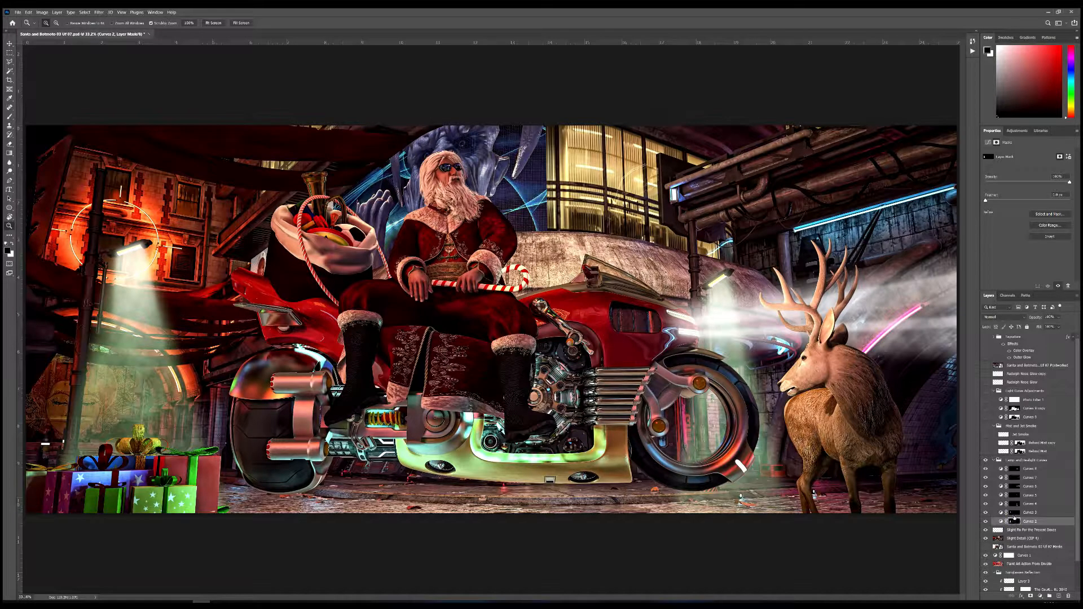
ctrl+click(1014, 522)
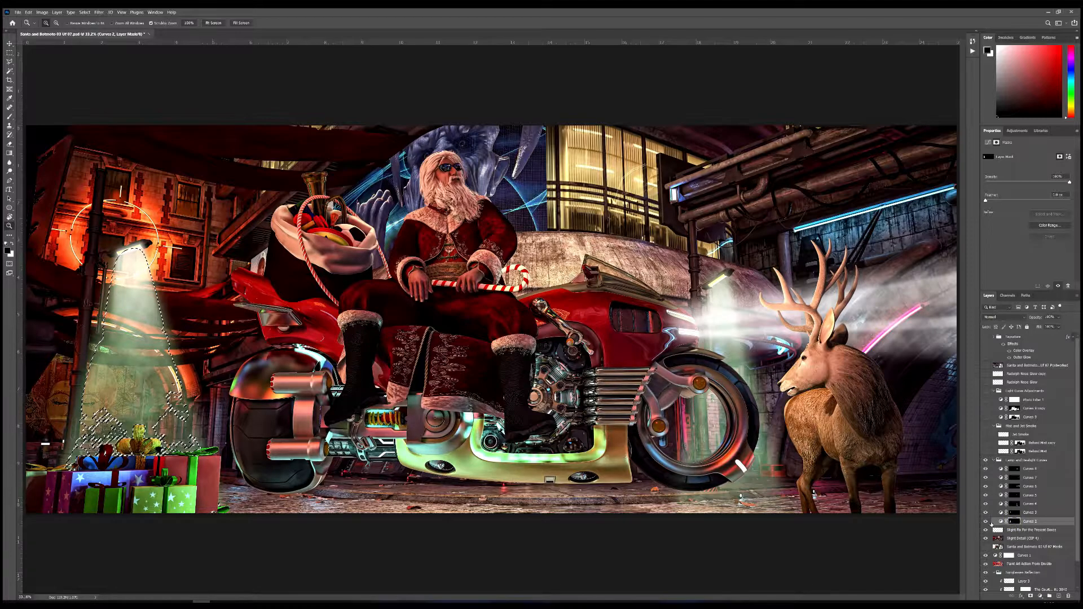
drag(986, 512, 986, 478)
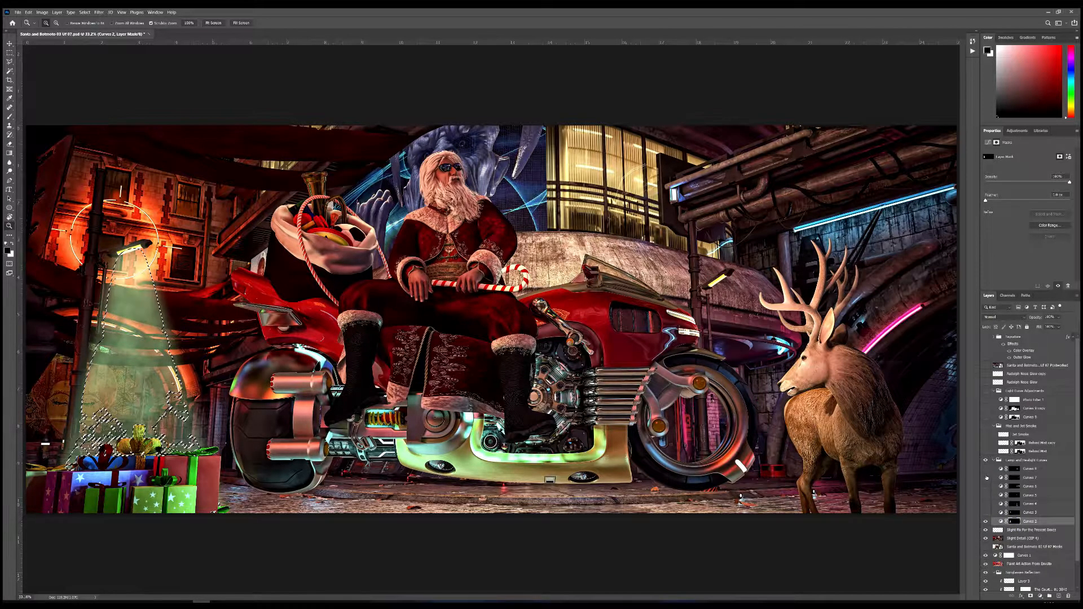
key(ctrl+d)
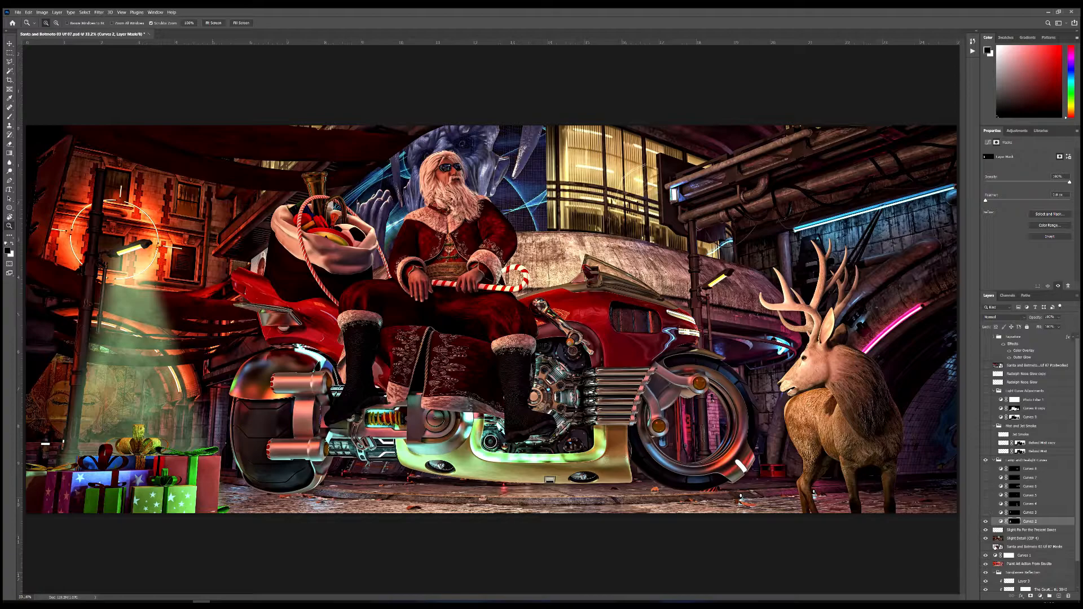
Step: Turn the hidden lamp and headlight curves layers back on one by one from Curves 3 upward, and collapse the group
click(986, 512)
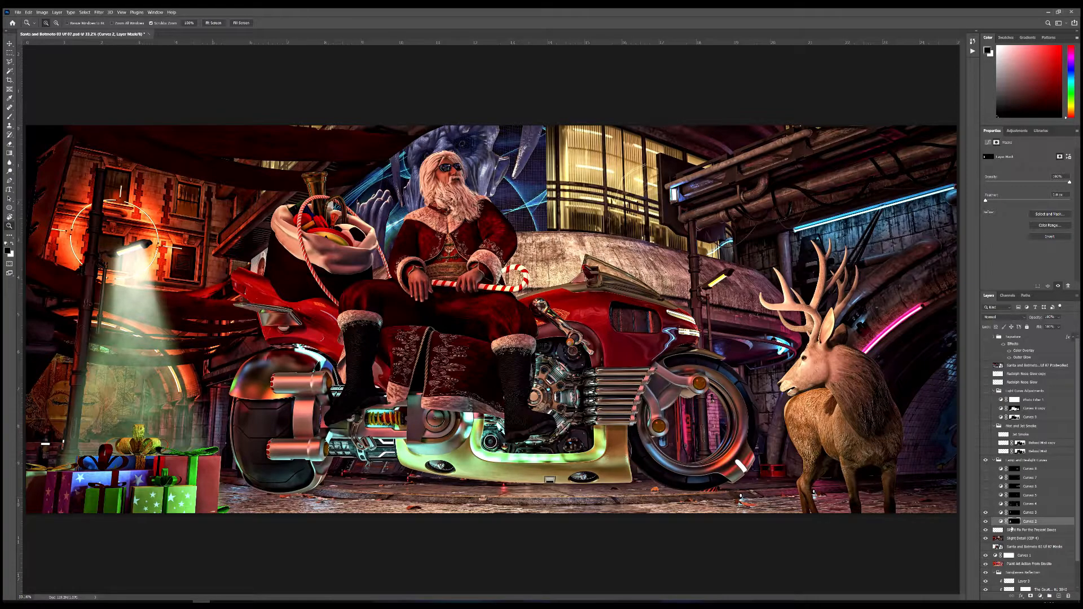
click(985, 503)
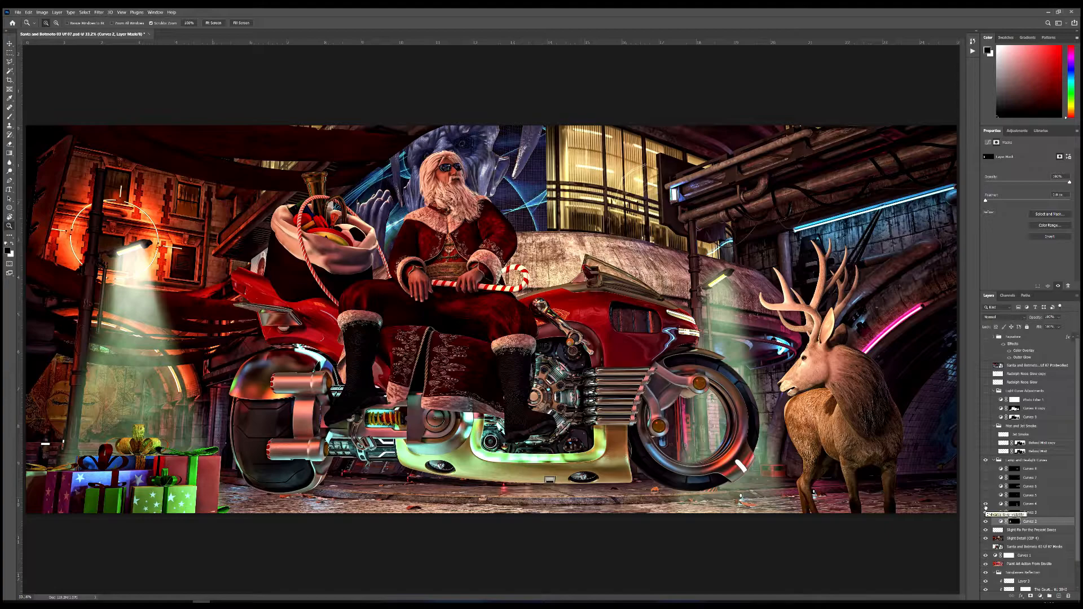
click(985, 495)
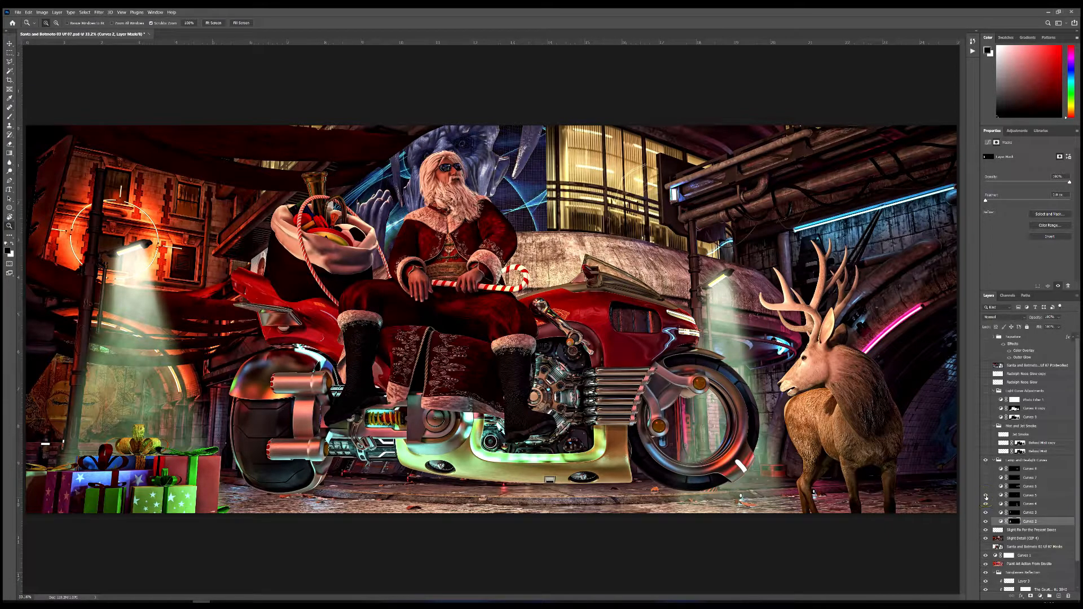
click(985, 486)
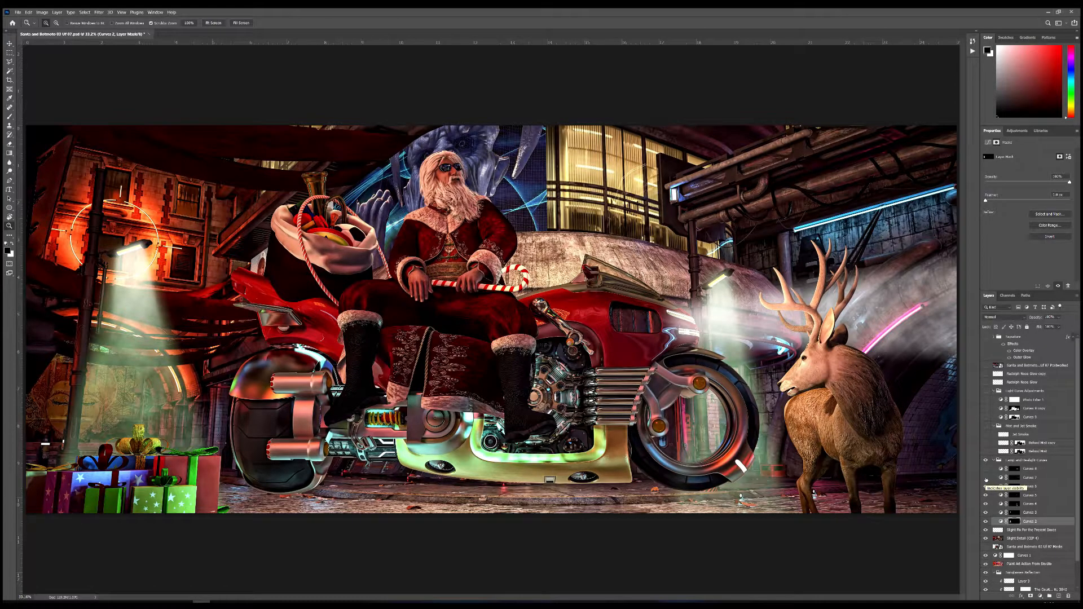
click(985, 478)
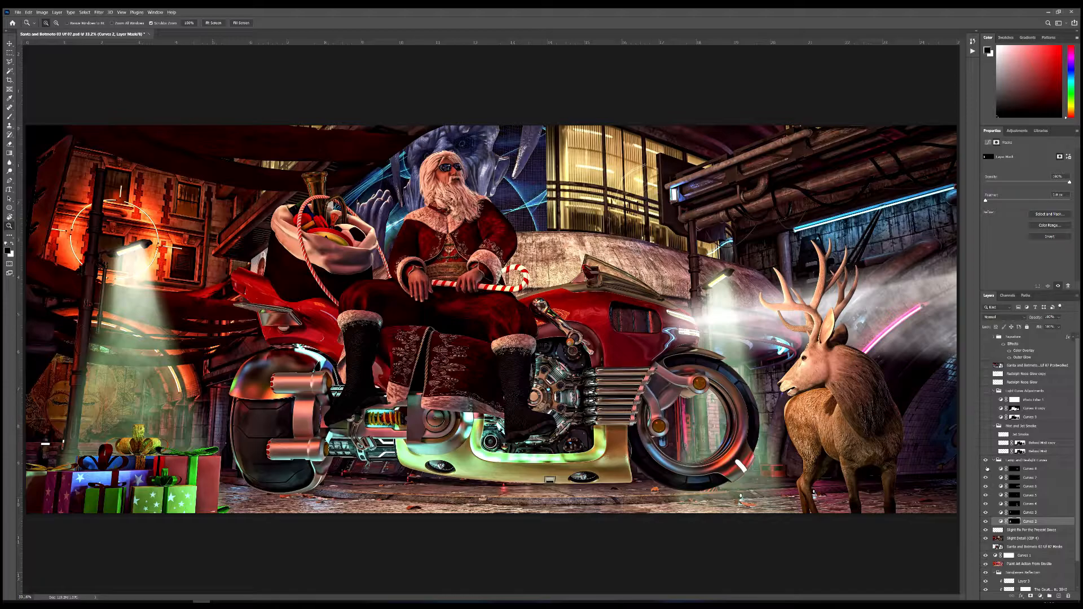
click(985, 468)
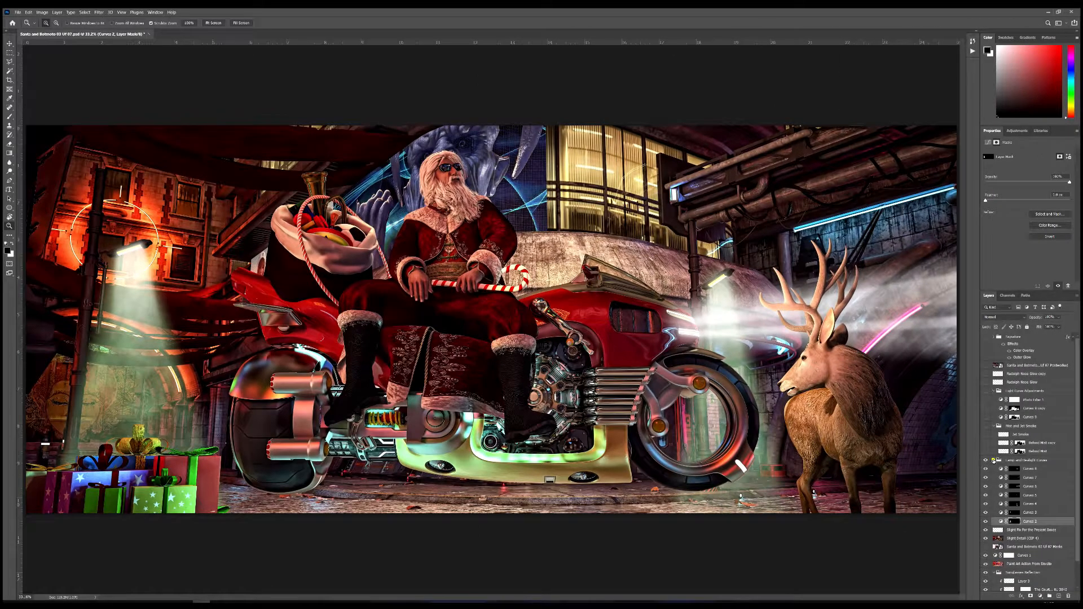
click(993, 460)
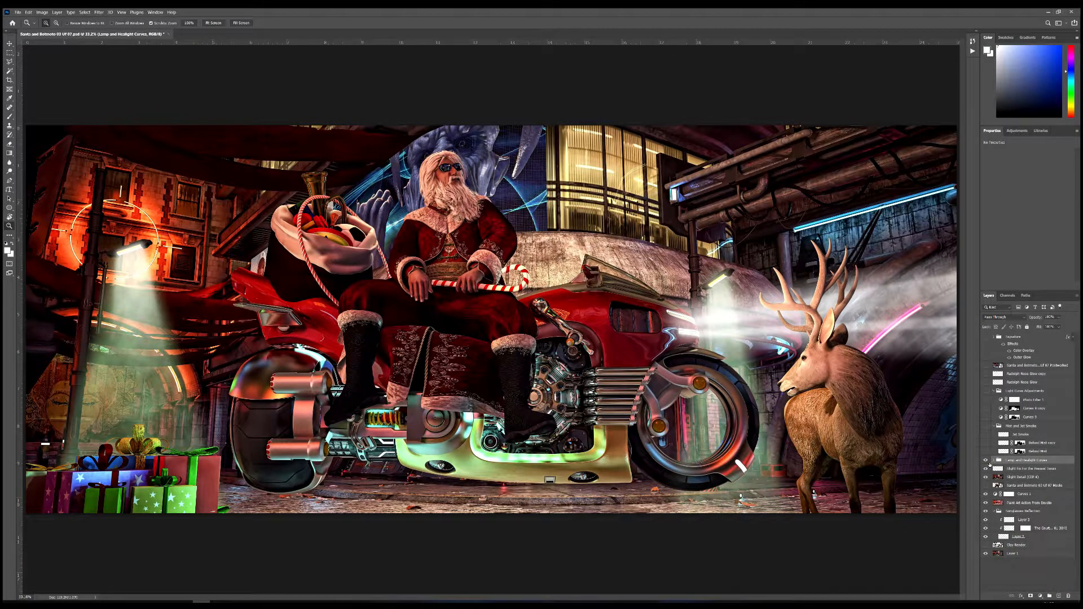
Step: Hide all layers and show only the masked render of Santa, the motorcycle, the presents and the reindeer
click(986, 461)
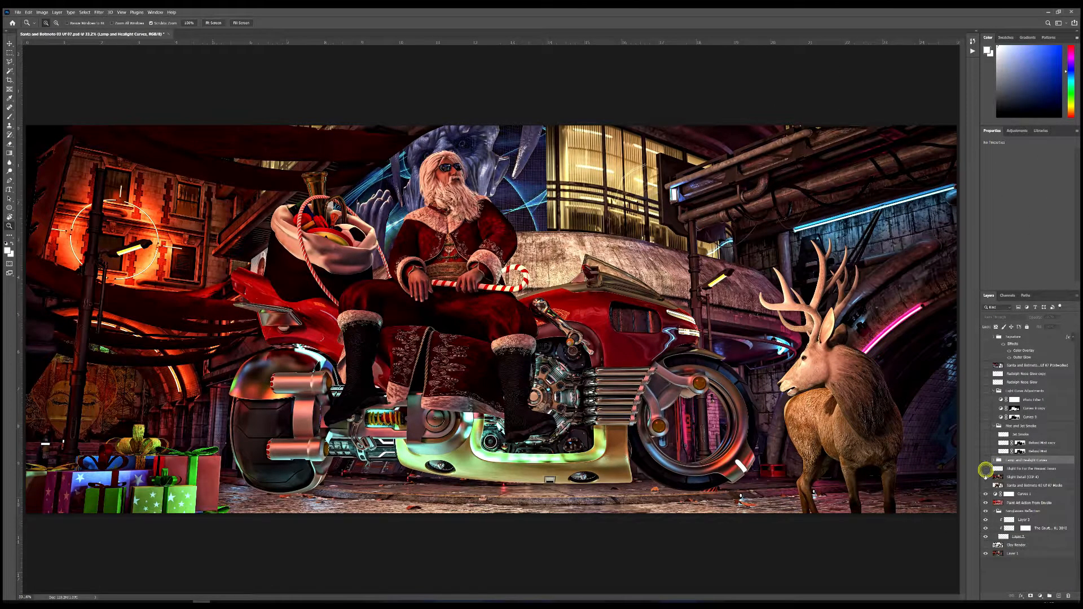
drag(985, 477, 997, 534)
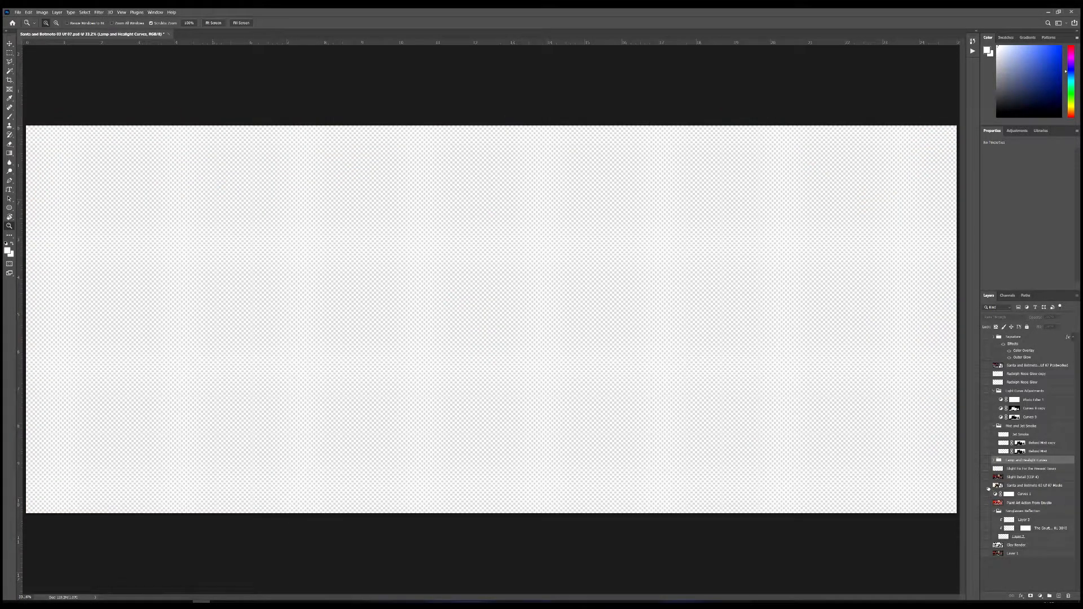
click(985, 485)
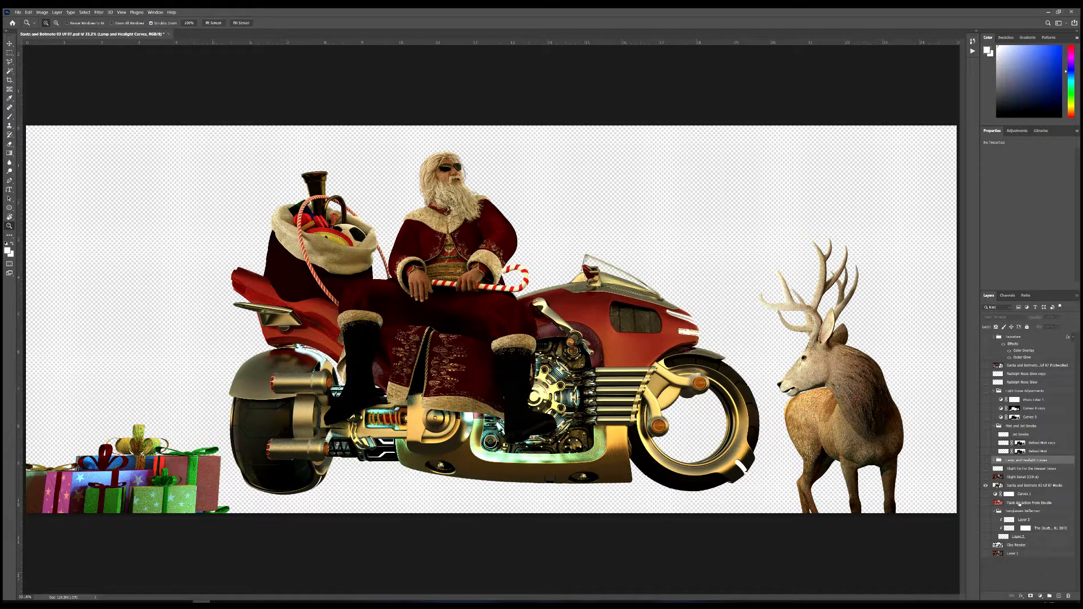
Step: Turn back on the Layer 1 background, the Sunglasses Reflection group and the effect layers up to Lamp and Headlight Curves
mouse_move(684, 593)
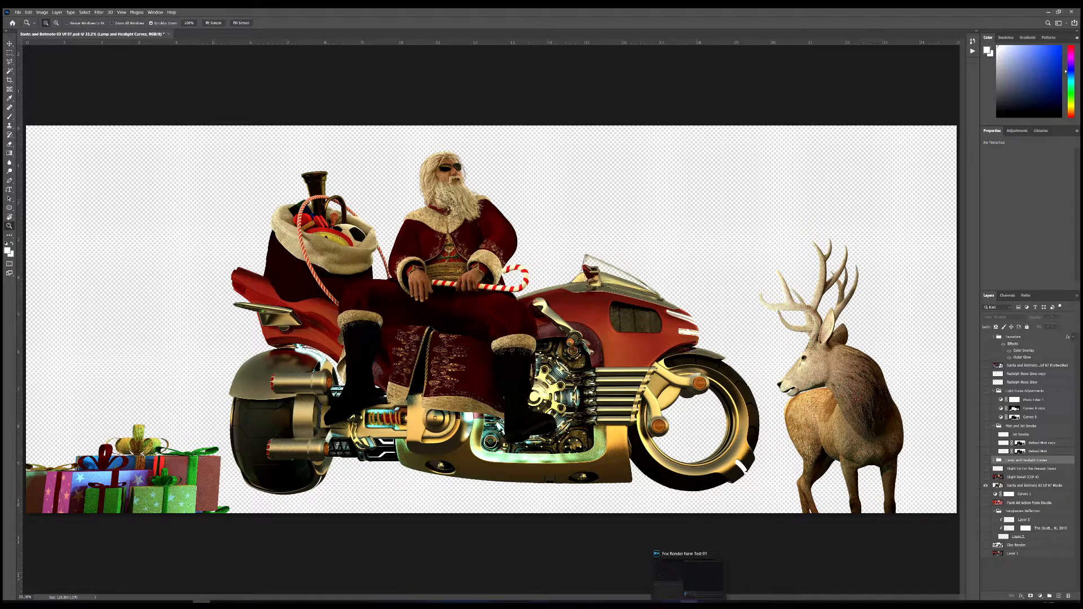
click(985, 553)
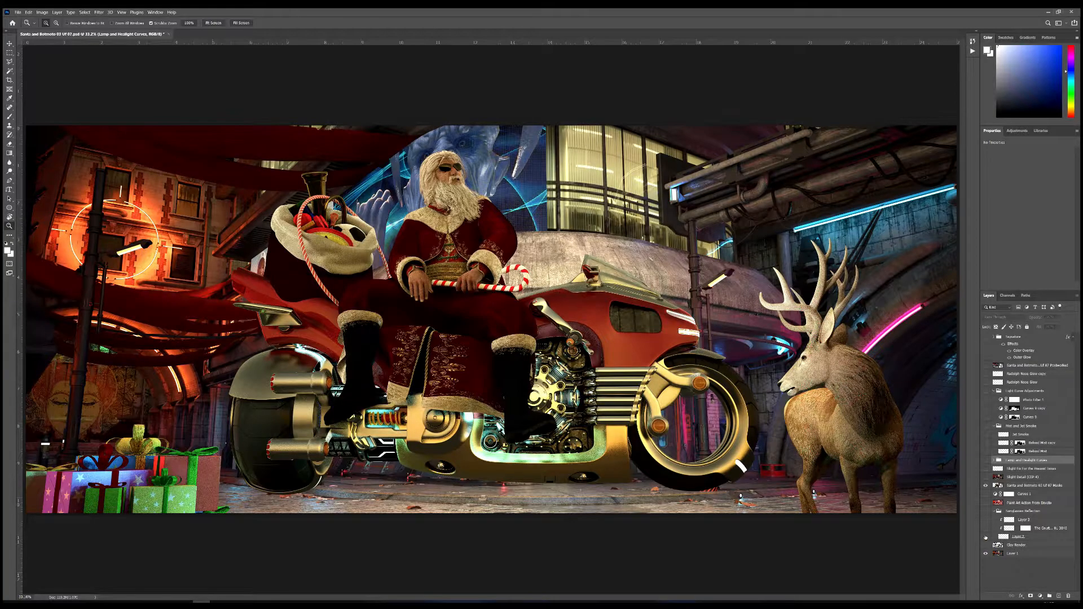
click(985, 510)
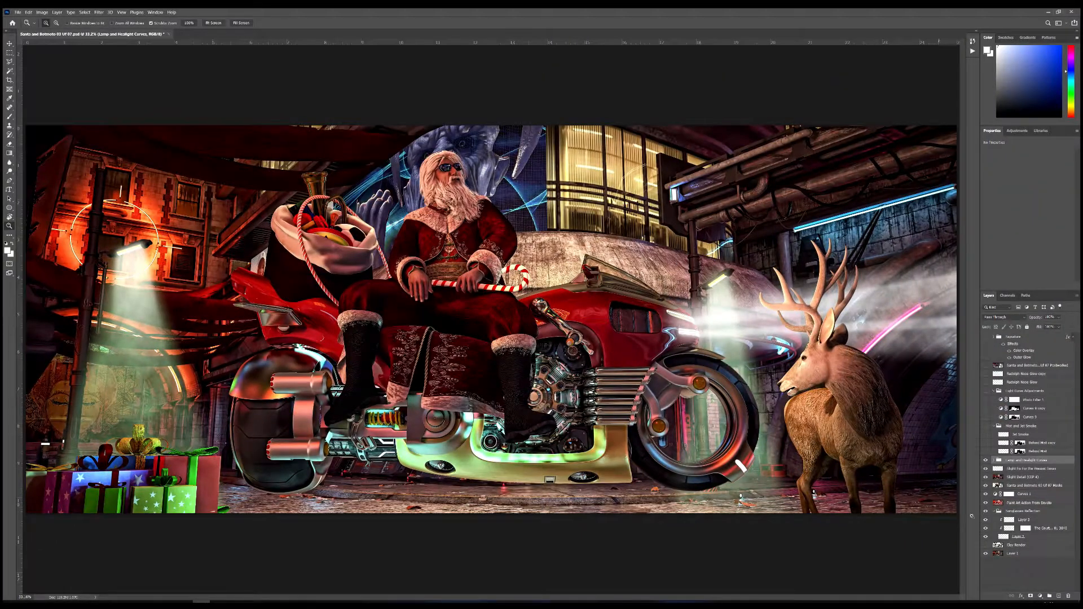
Step: Make the mist and jet smoke group and its three layers visible, and check the lower mist layer's mask as a selection
click(984, 426)
click(985, 434)
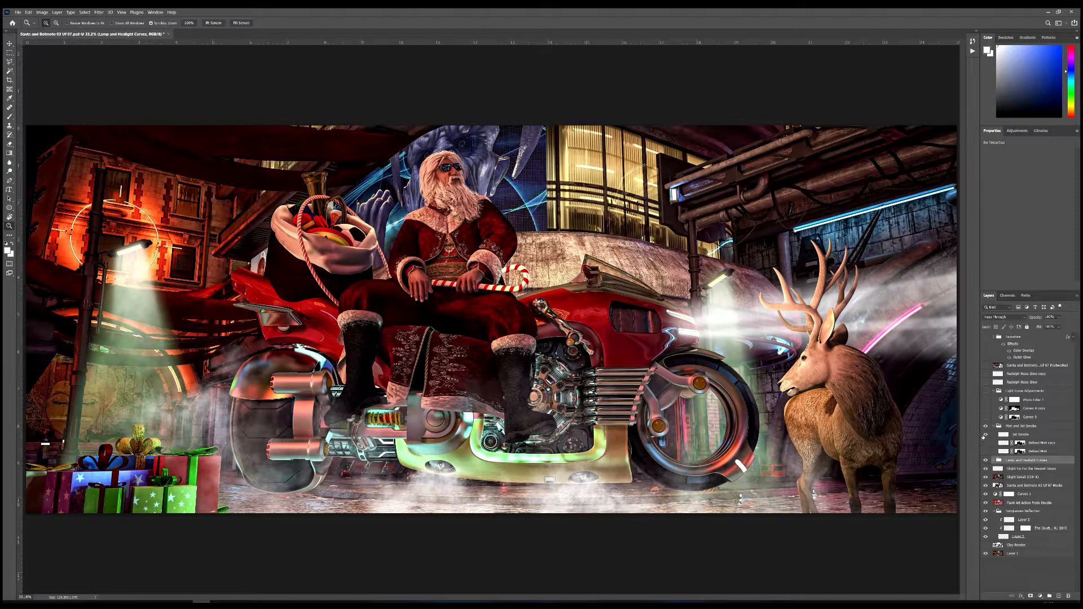
click(984, 444)
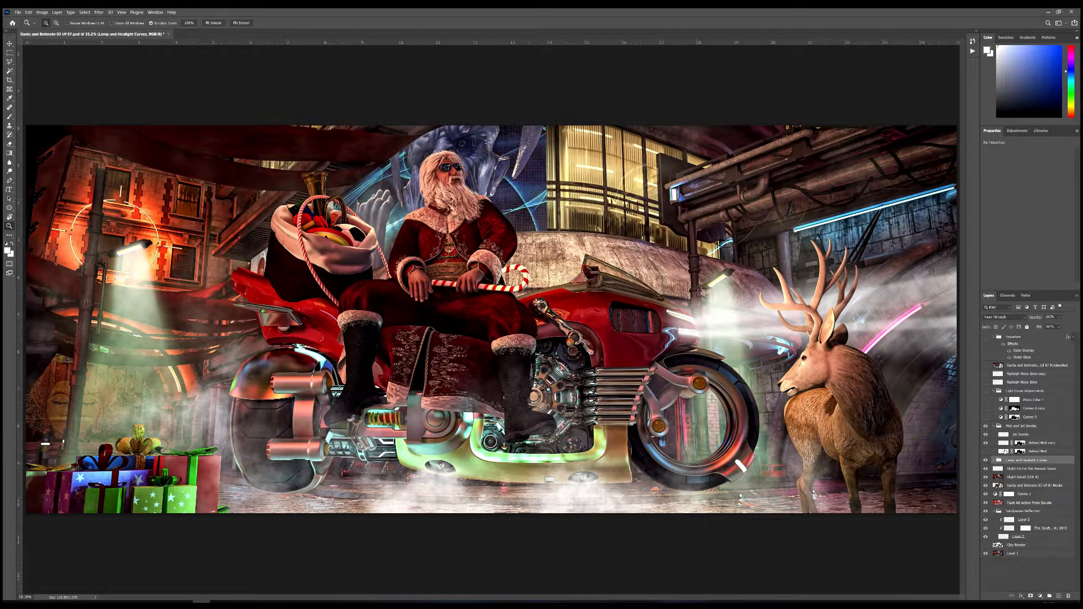
click(985, 451)
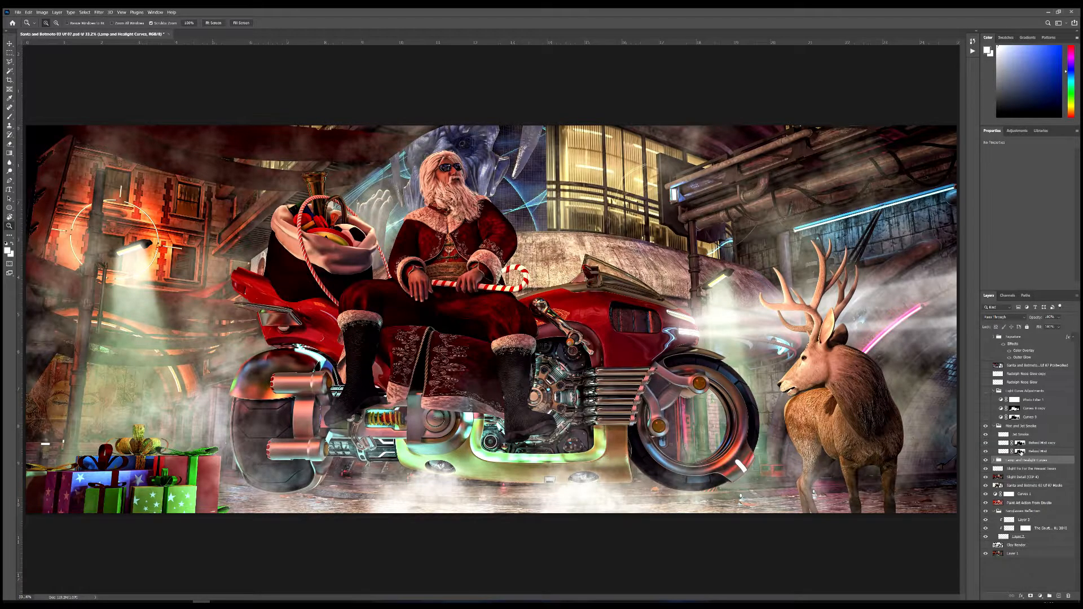
ctrl+click(1020, 452)
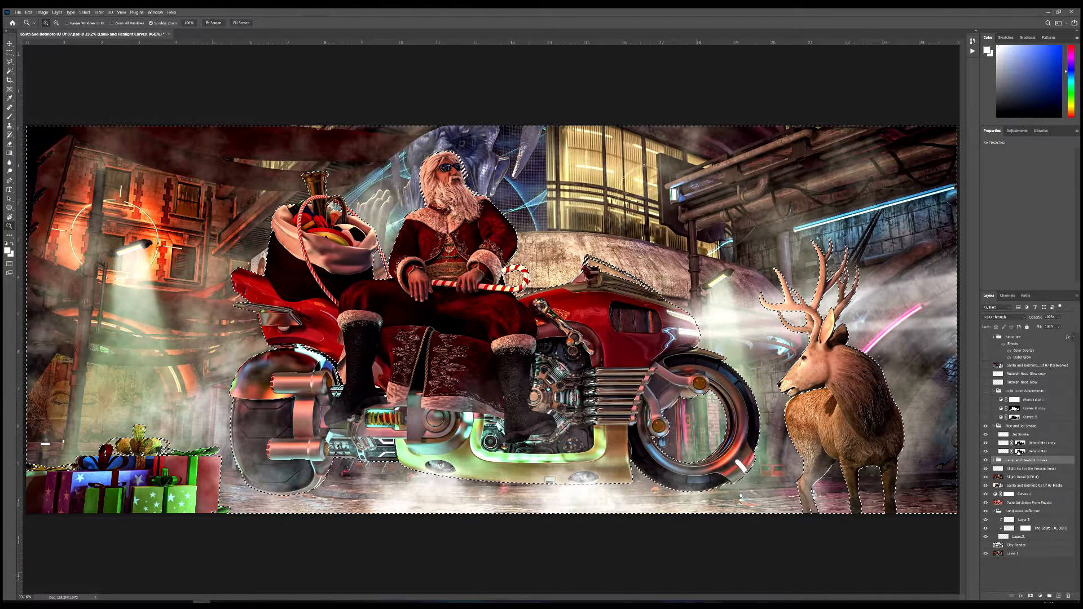
key(ctrl+d)
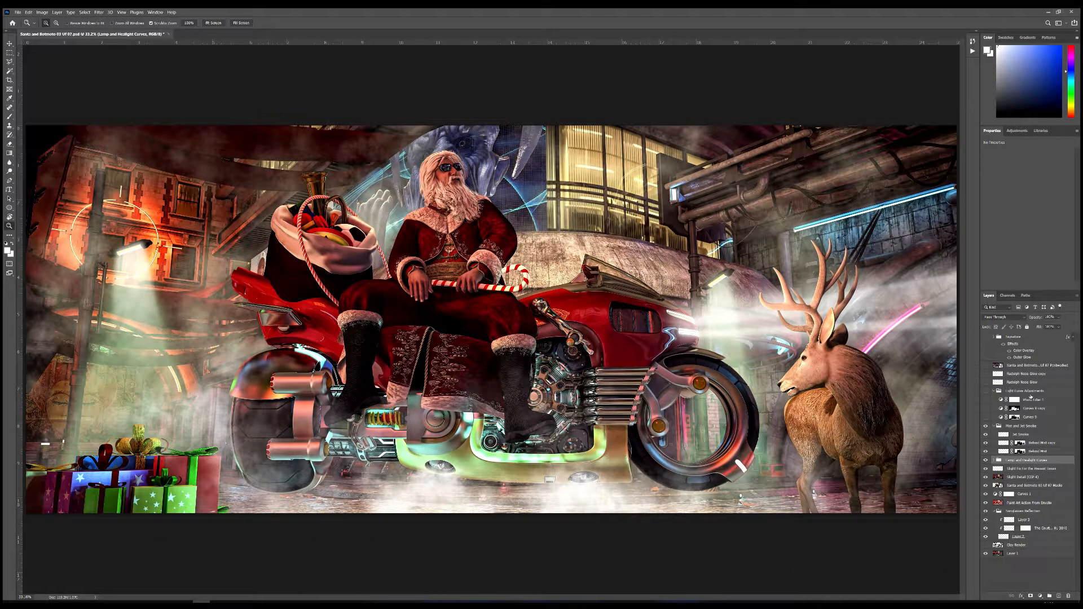
Step: Make the Light Curve Adjustments group and its Curves 9 layer visible, check that layer's mask as a selection, and deselect
click(985, 390)
click(1001, 417)
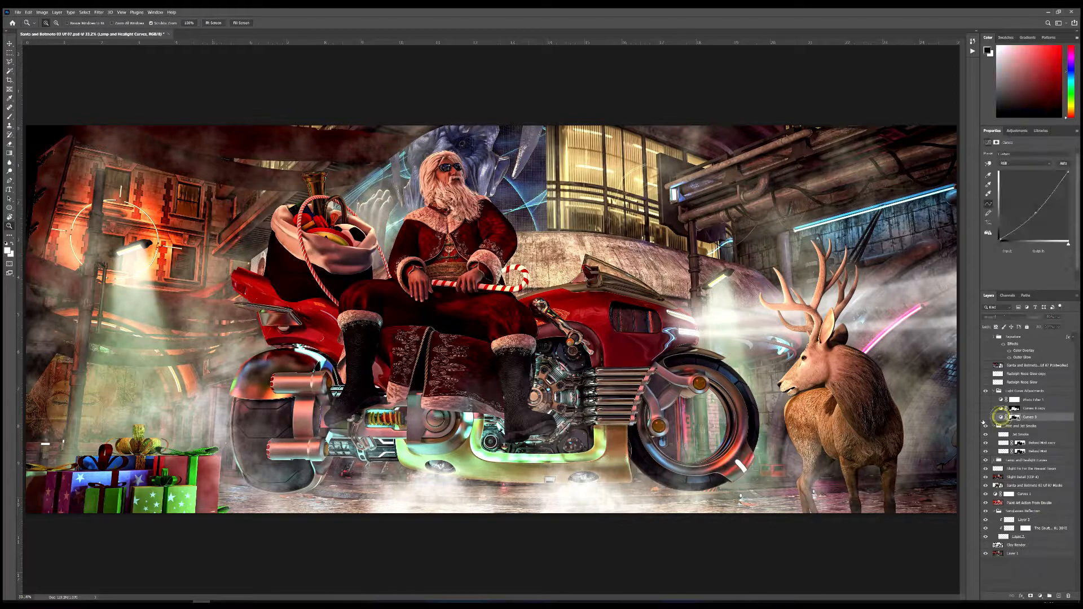
click(984, 418)
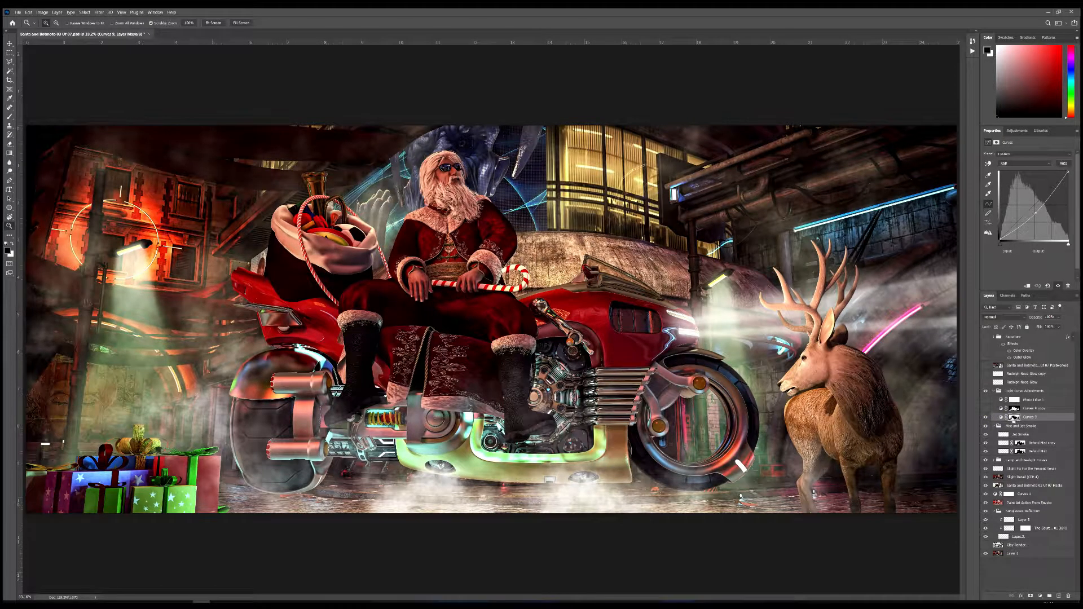
ctrl+click(1014, 418)
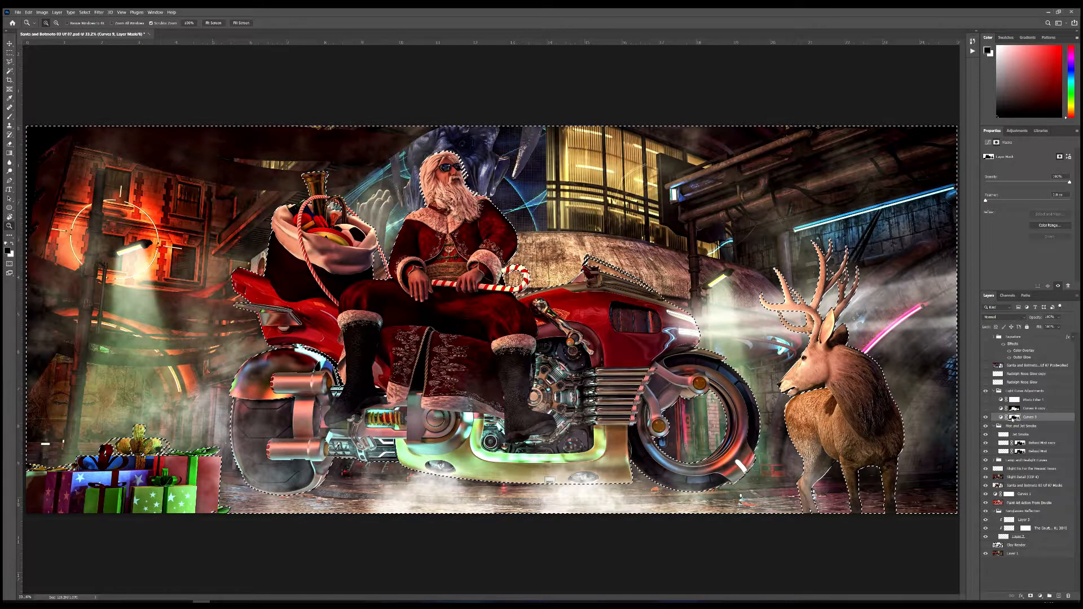
key(ctrl+d)
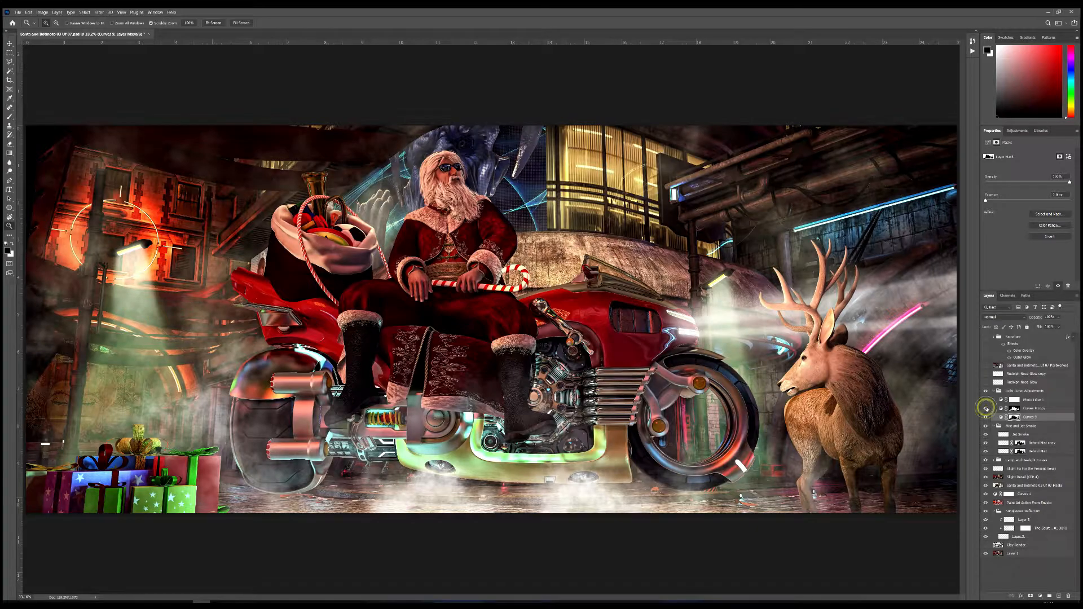
Step: Make the Curves 9 copy layer visible, check its mask as a selection and deselect, and turn on the photo filter layer above
click(985, 408)
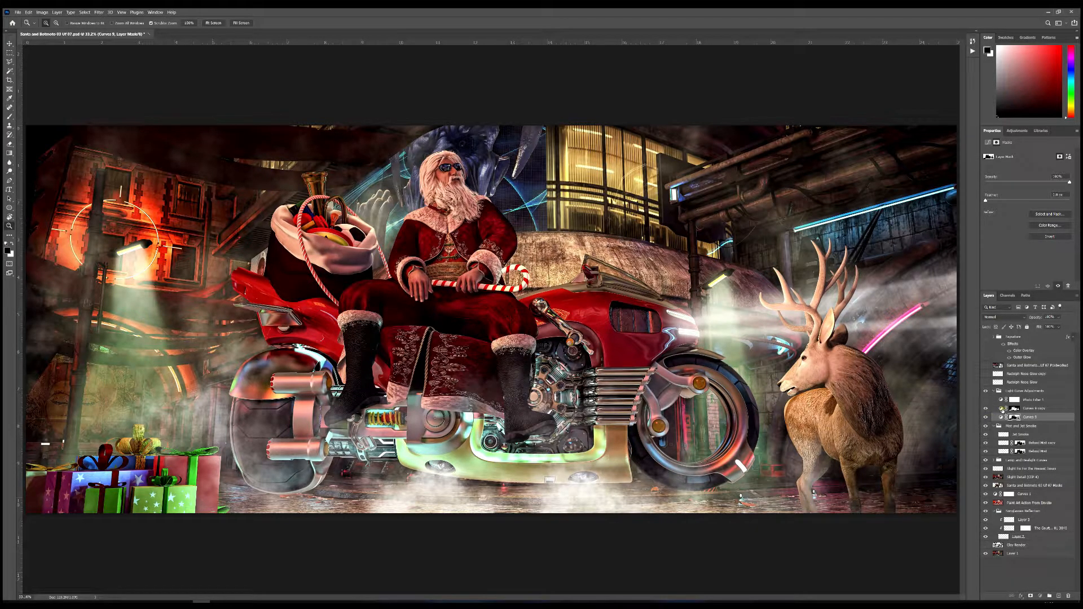
click(1002, 409)
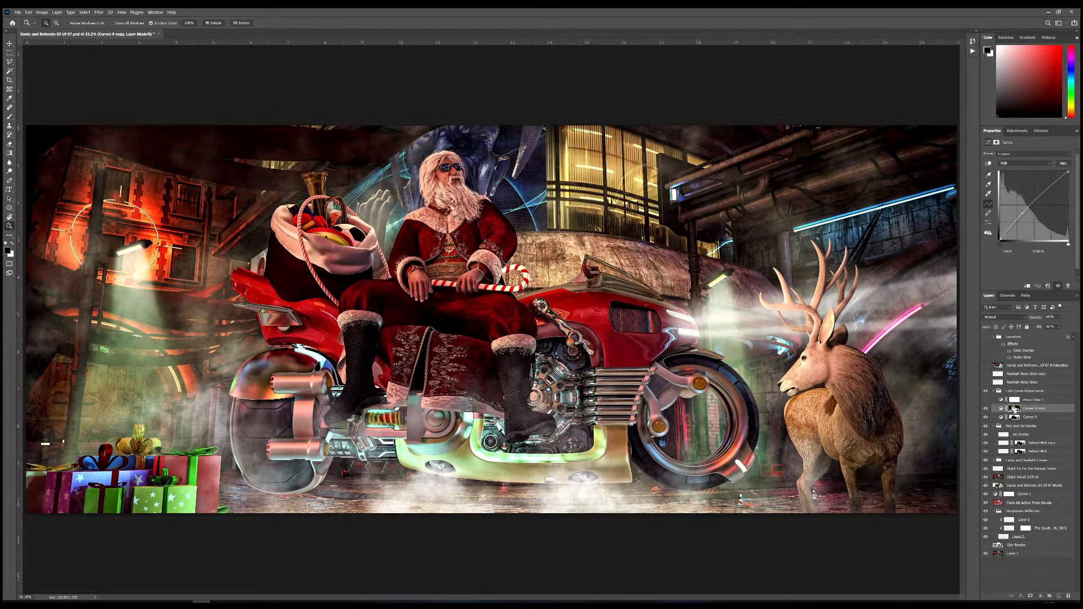
ctrl+click(1014, 408)
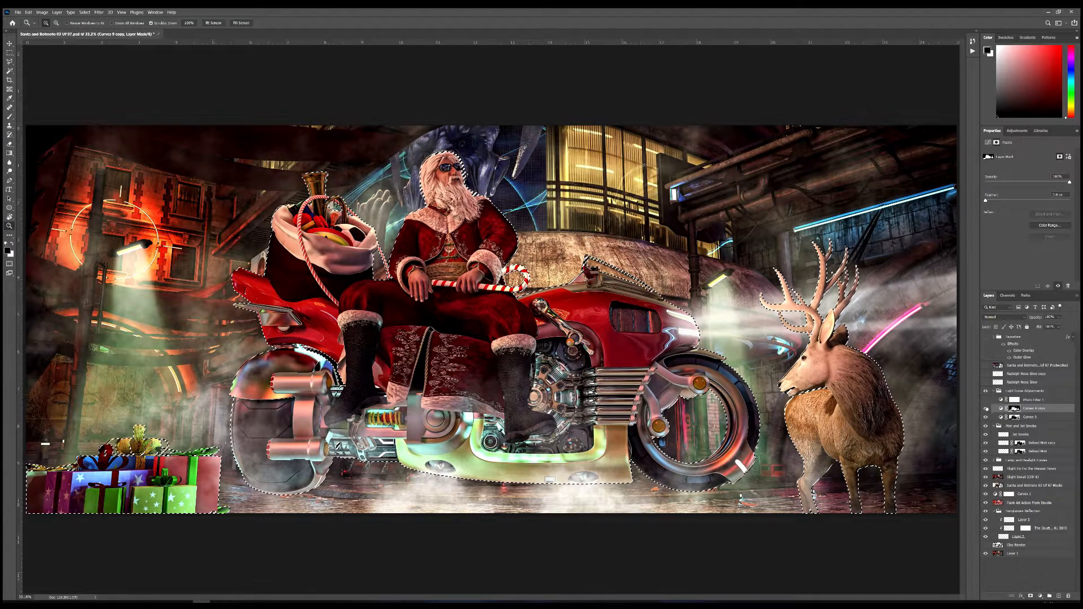
key(ctrl+d)
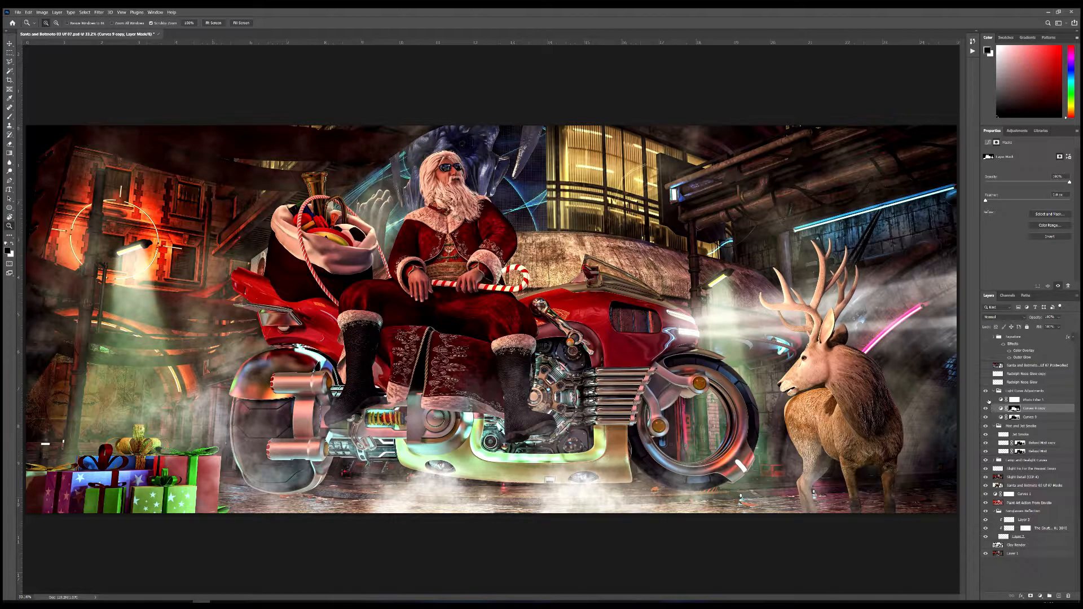
click(985, 400)
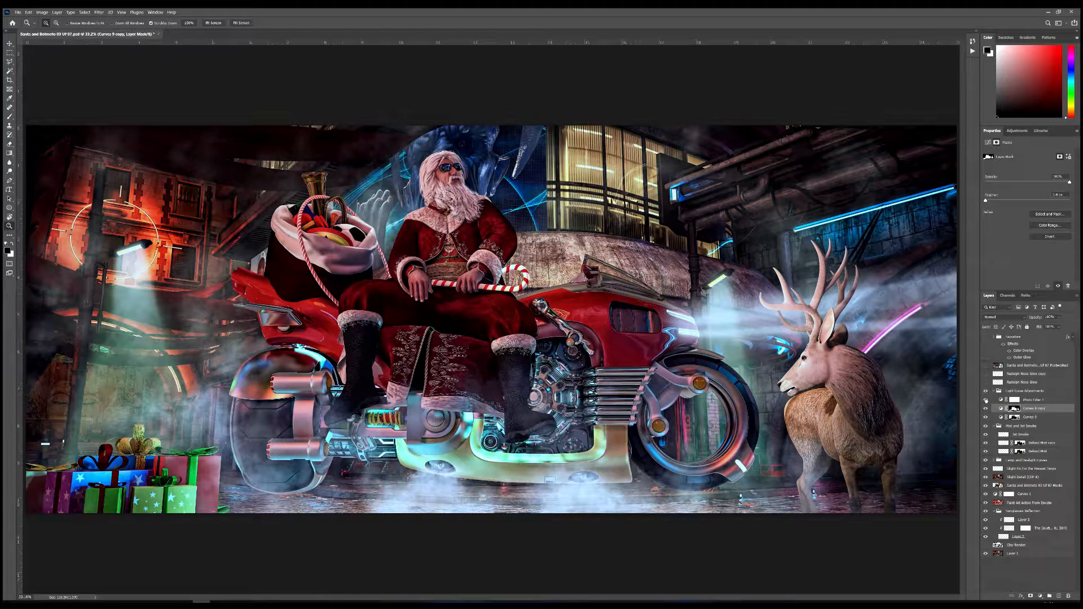